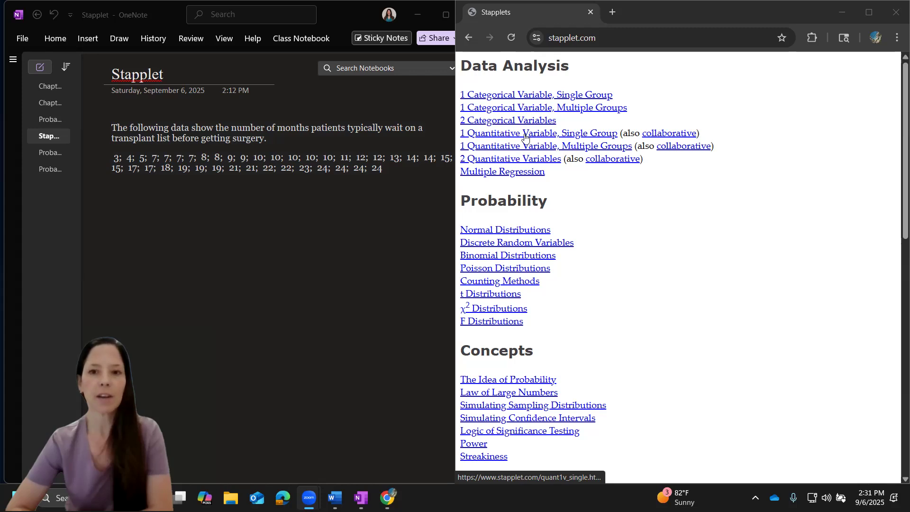
Open the single-group applet for one quantitative variable and name the variable "Number of Months Patients Wait on the Transplant List Prior to Surgery".
click(525, 137)
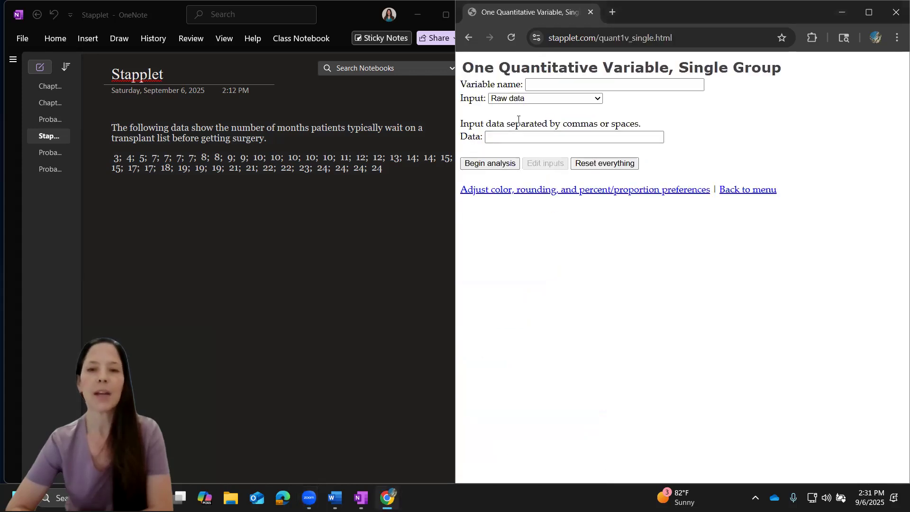
click(532, 99)
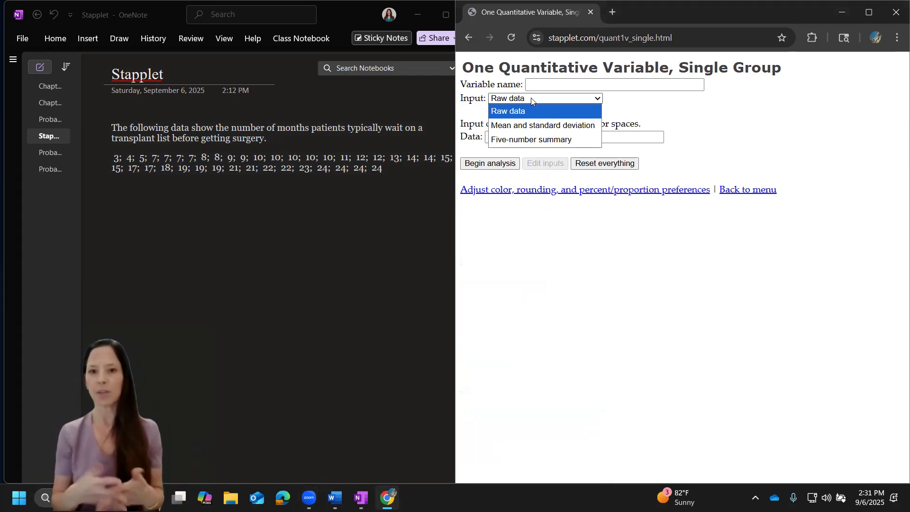
click(569, 85)
text(Number of Month)
text(s Patients )
text(Wait on the Trans)
text(plant List F)
key(BackSpace)
text(Prior to Sru)
key(BackSpace)
key(BackSpace)
text(urge)
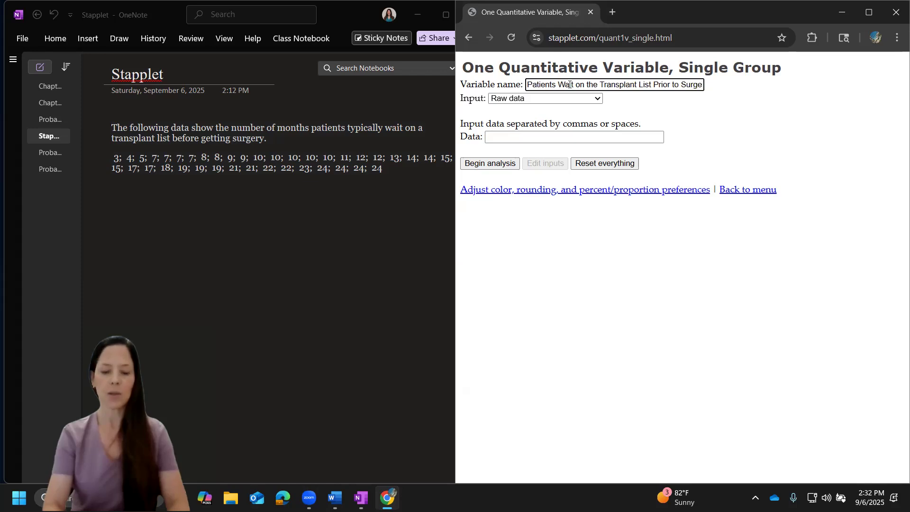
text(ry)
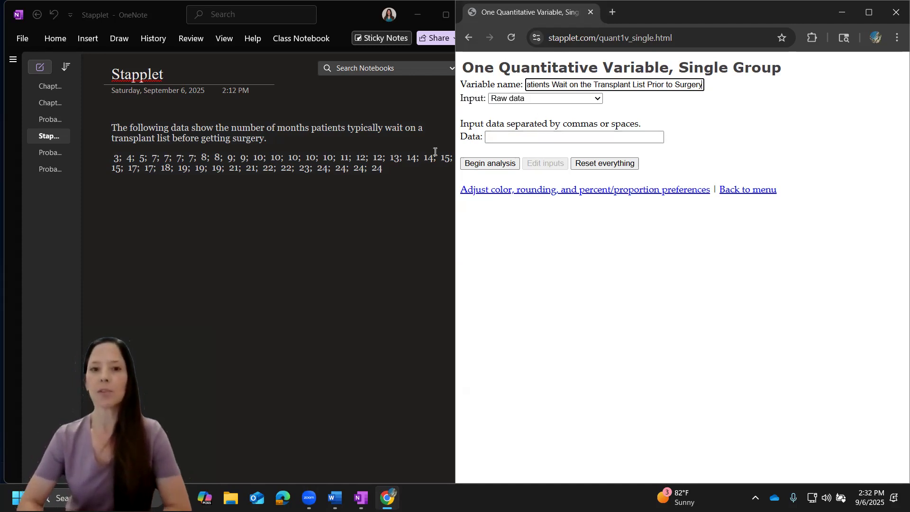
Copy the full list of wait times from the OneNote page into the applet's raw data and run the analysis in a widened browser window.
click(421, 172)
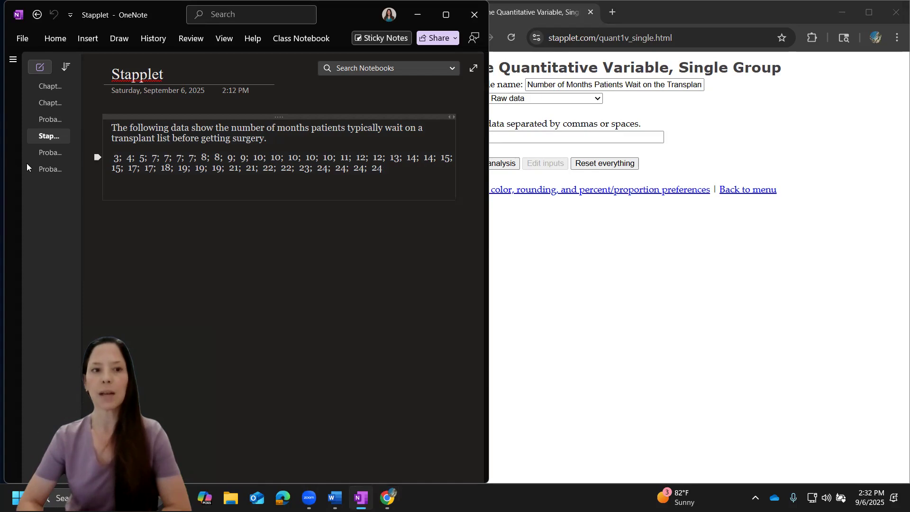
drag(111, 155, 398, 168)
click(522, 138)
text(3; 4; 5; 7; 7; 7; 7; 8; 8; 9; 9; 10; 10; 10; 10; 11; 12; 12; 13; 14; 14; 15; 15; 17; 17; 18; 19; 19; 19; 21; 21; 22; 22; 23; 24; 24; 24; 24)
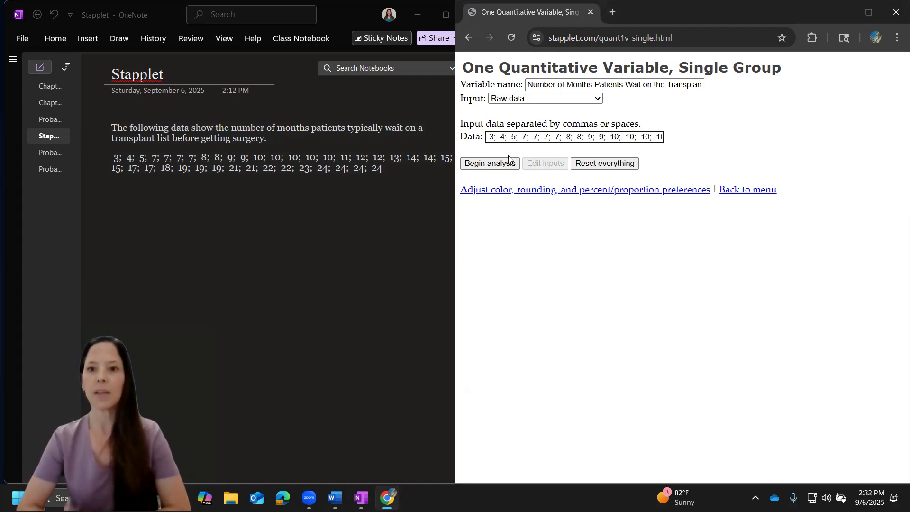
click(496, 167)
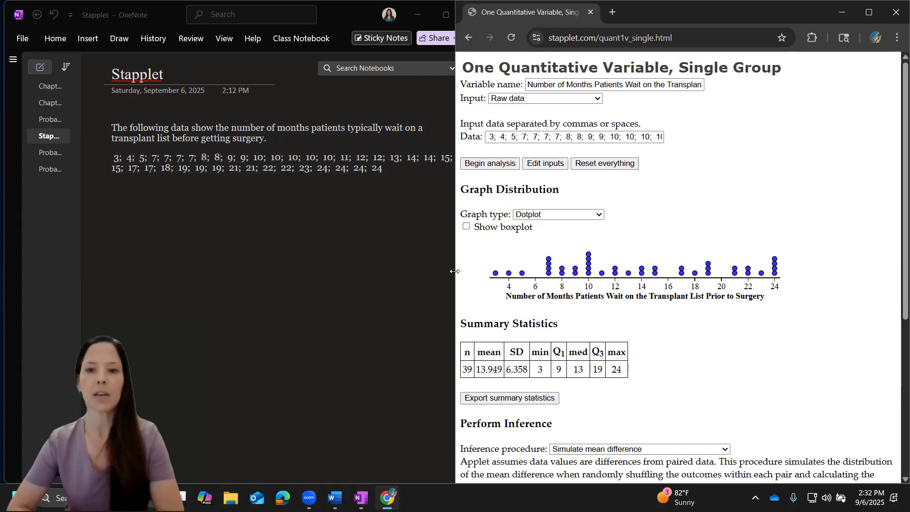
drag(455, 271, 275, 272)
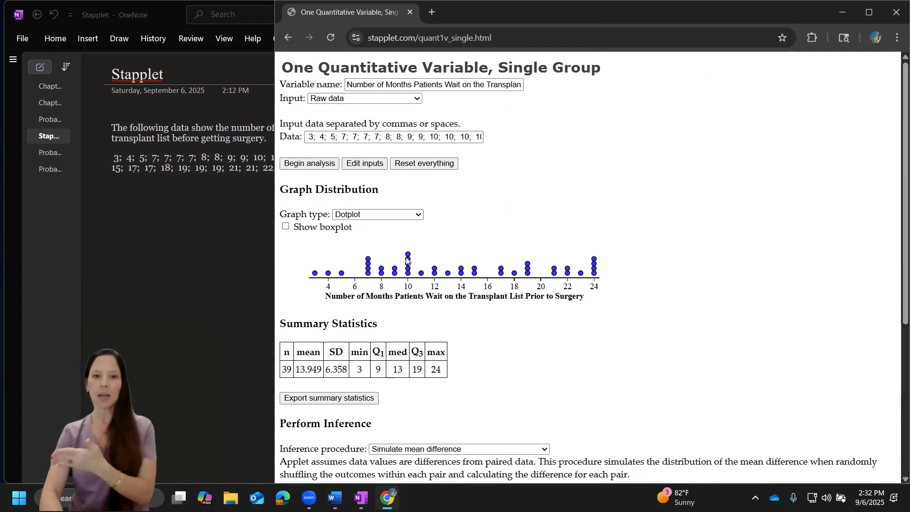
Show and hide the boxplot above the dotplot, and change the graph type to Boxplot.
click(307, 230)
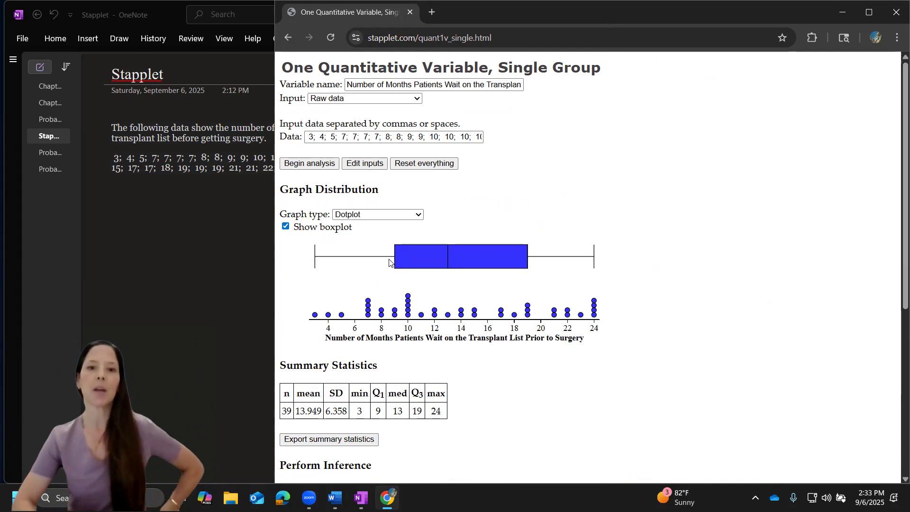
click(285, 228)
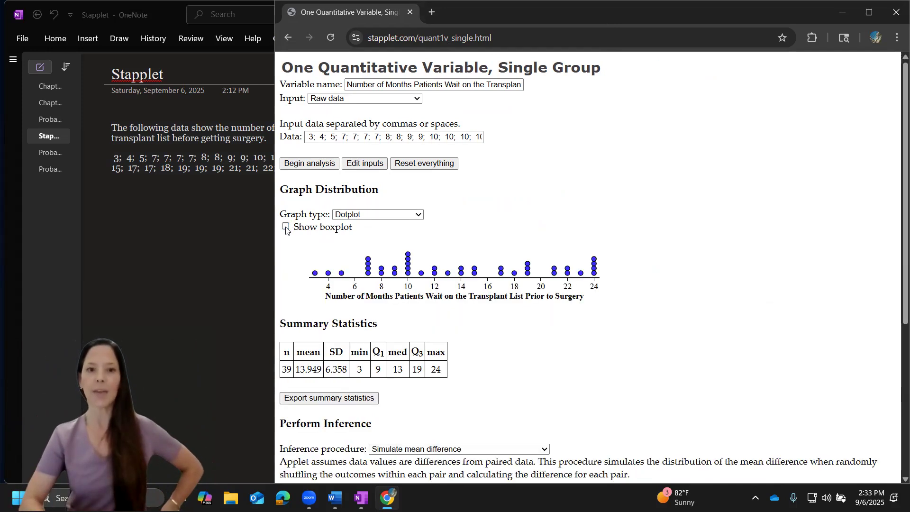
click(392, 215)
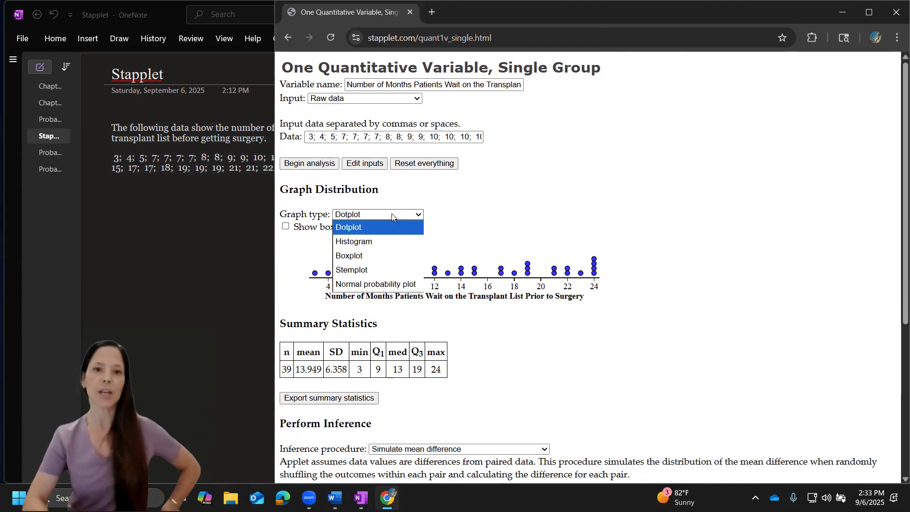
click(387, 256)
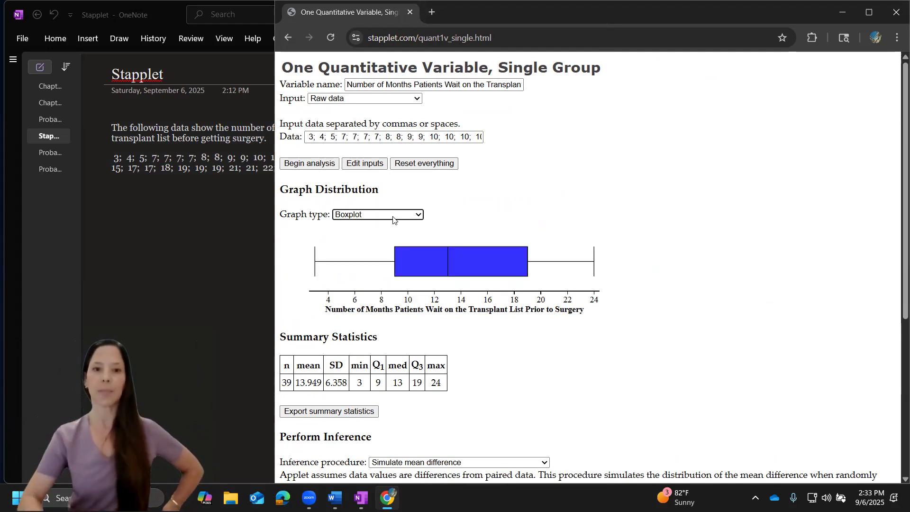
Change the graph type to Histogram and set its interval width to 4.
click(394, 213)
click(379, 243)
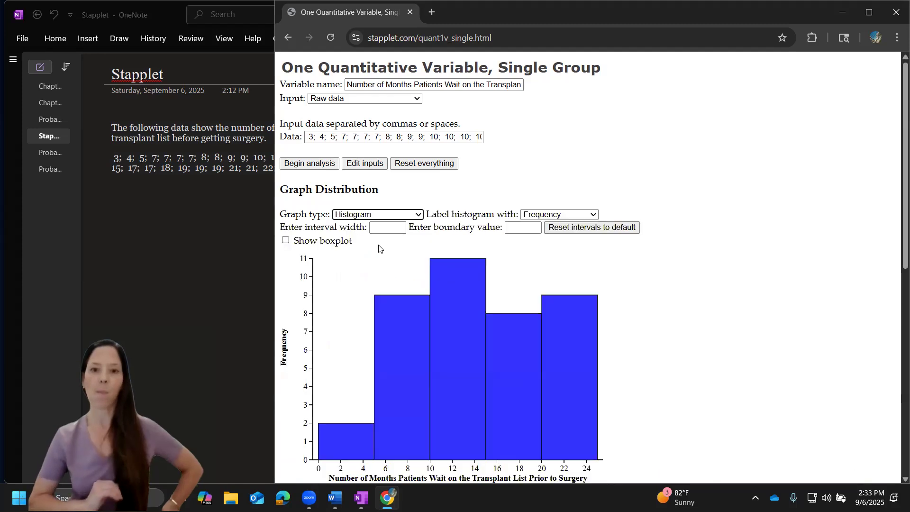
scroll(379, 246, down, 1)
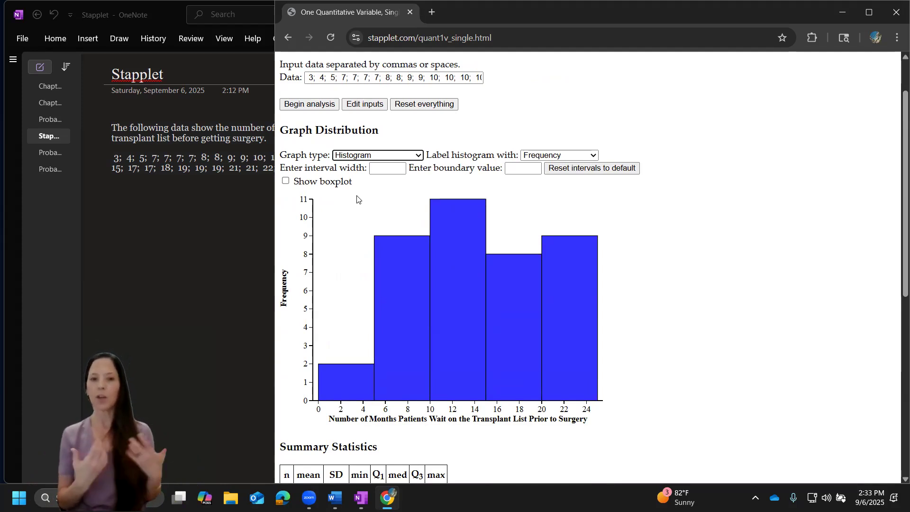
click(393, 169)
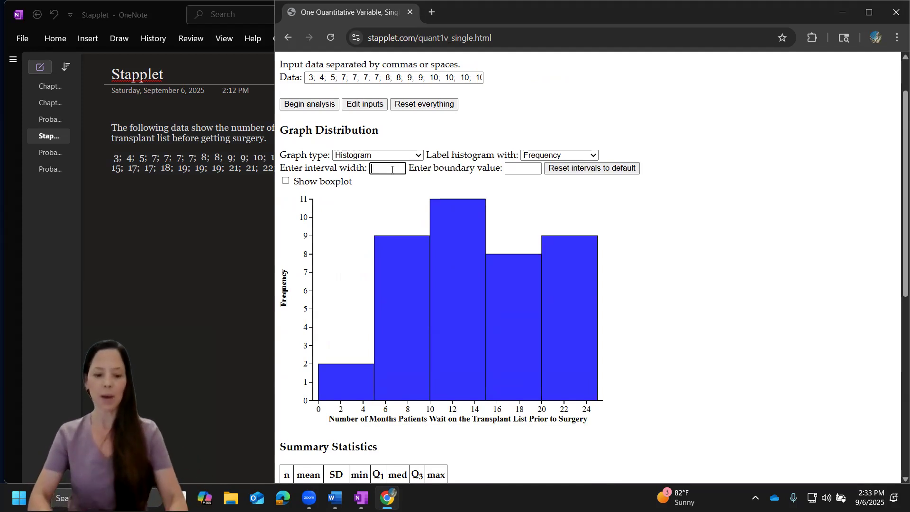
text(4)
key(Return)
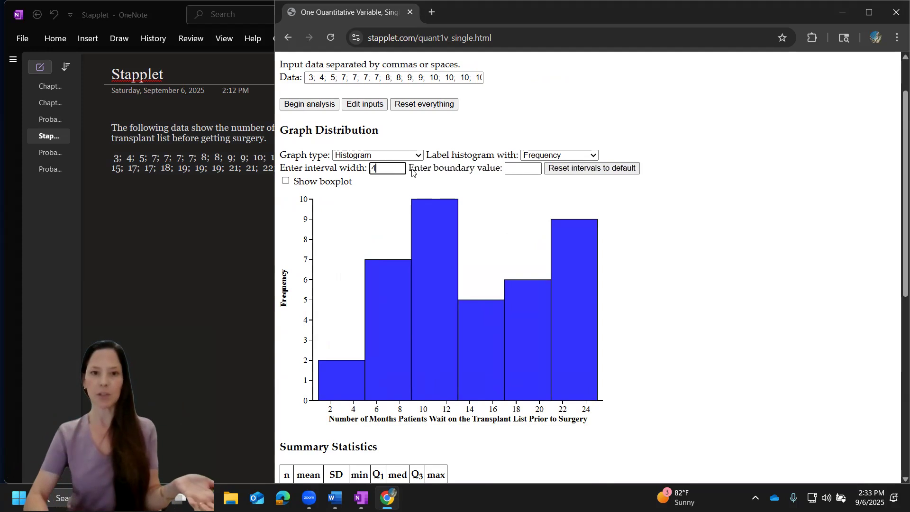
Try histogram interval widths of 2 and 10.
key(BackSpace)
text(2)
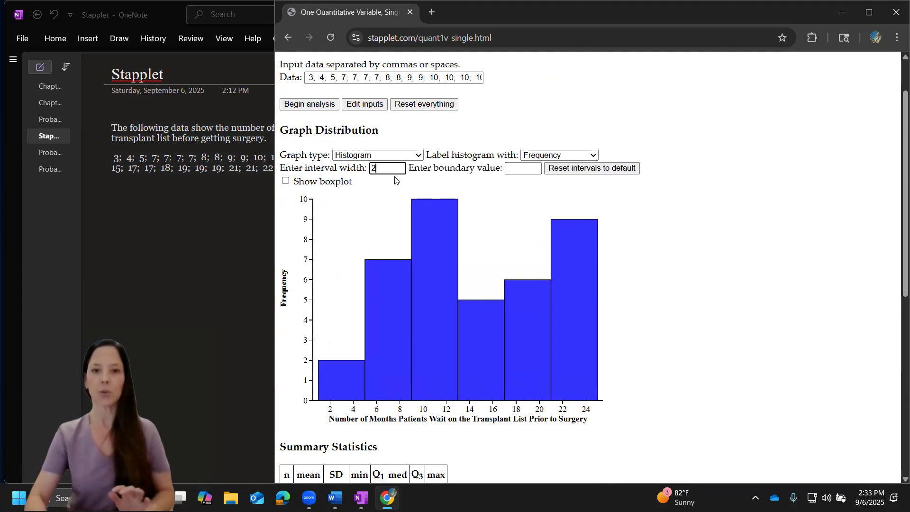
key(Return)
key(BackSpace)
text(10)
key(Return)
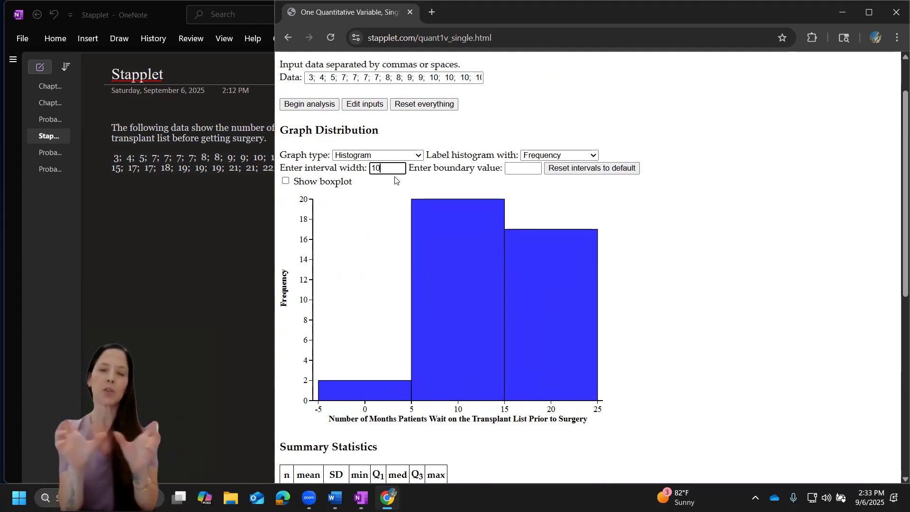
Set the histogram's interval width to 3 and label it with relative frequency.
key(BackSpace)
text(3)
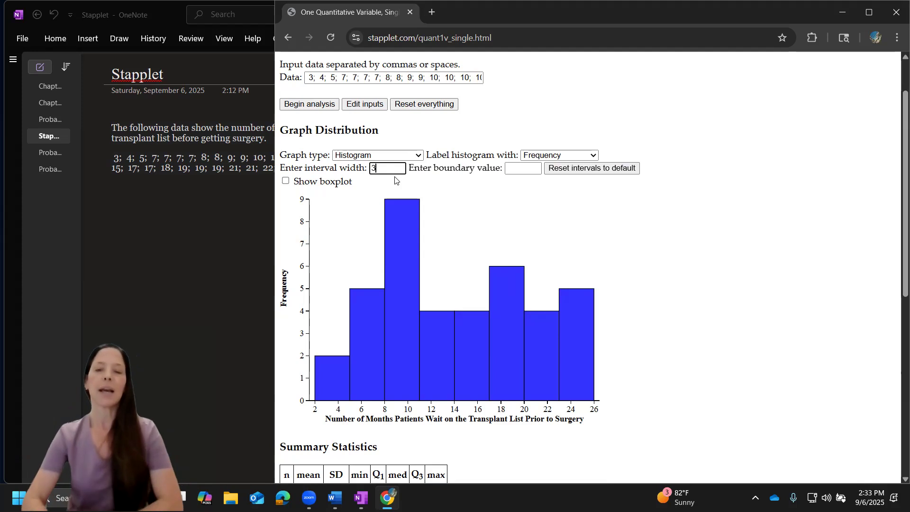
click(562, 155)
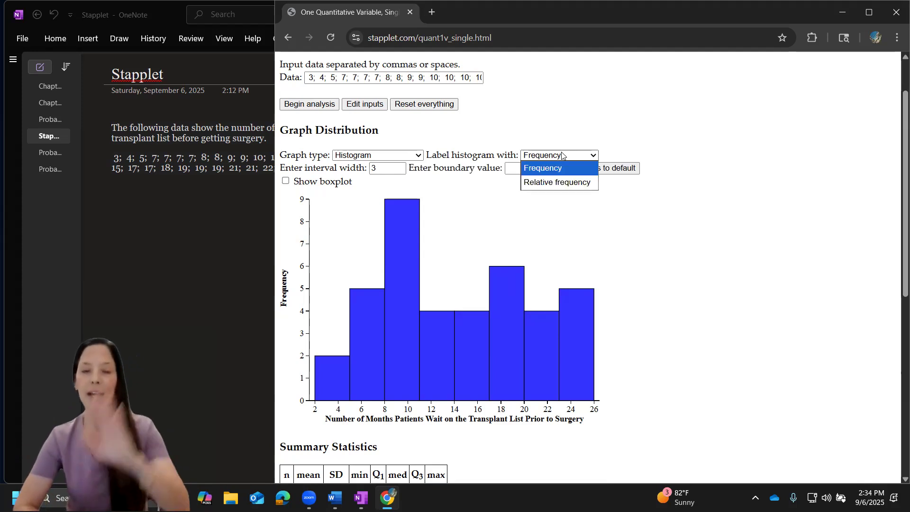
click(561, 183)
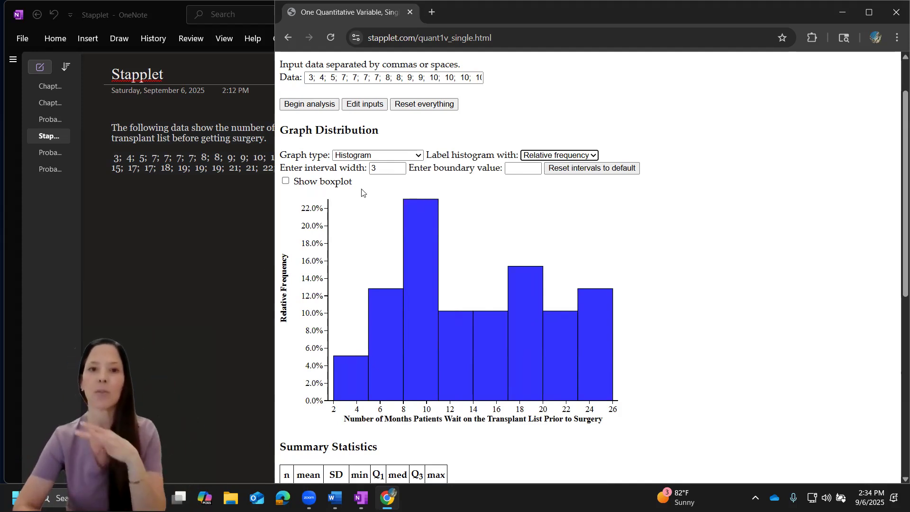
Change the graph type to Stemplot and split its stems first into two groups, and finally into five groups.
click(363, 156)
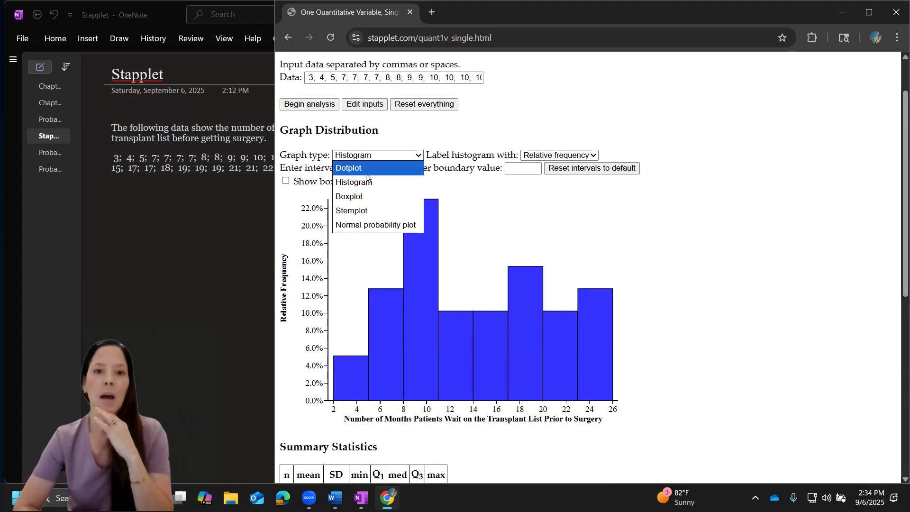
click(368, 211)
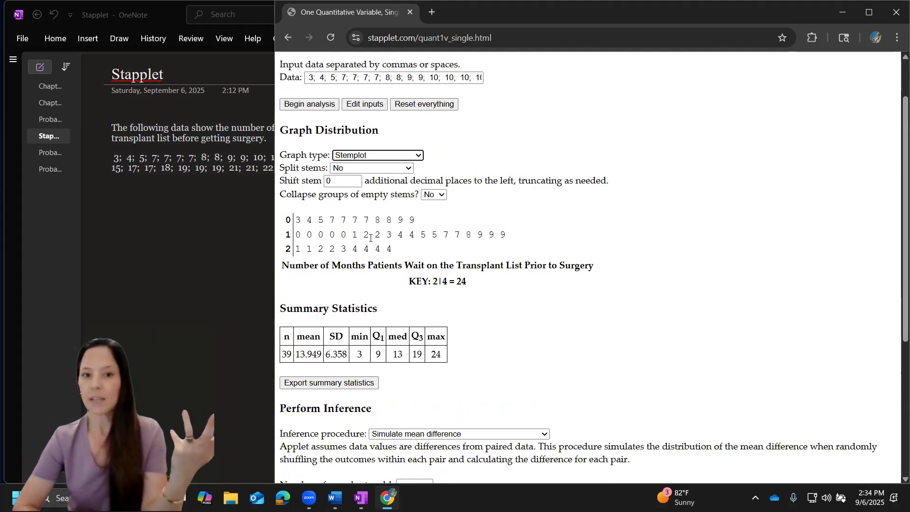
click(349, 169)
click(353, 198)
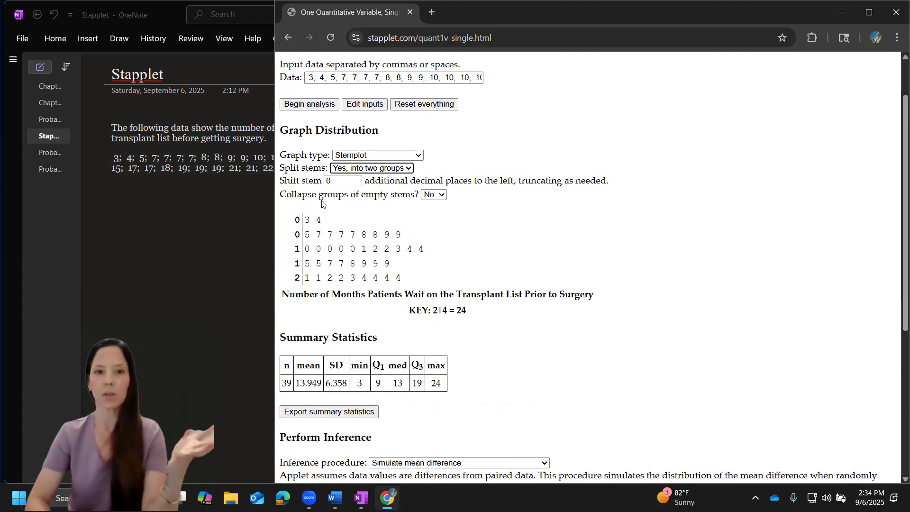
click(342, 174)
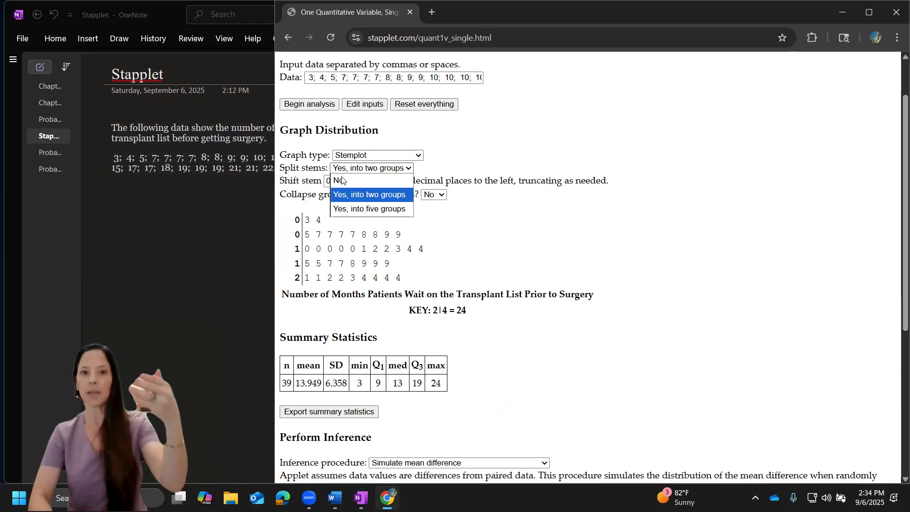
click(341, 209)
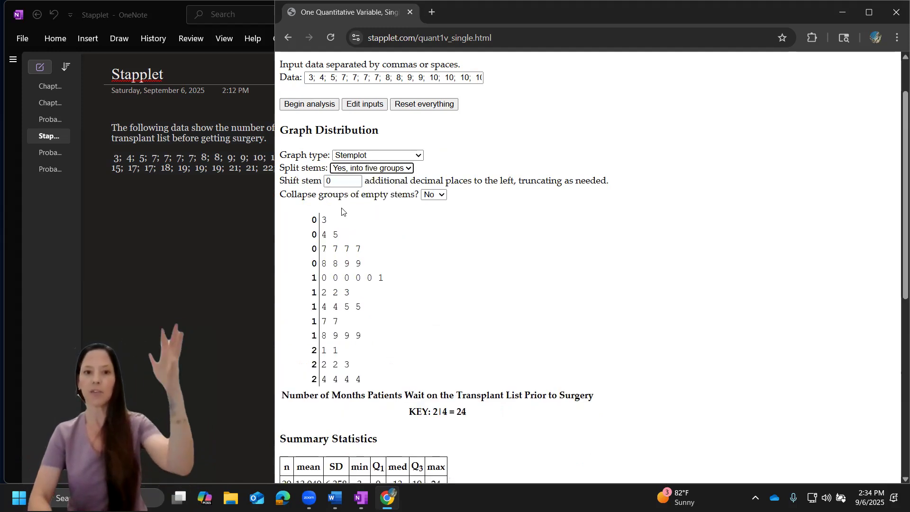
Display the data as a normal probability plot, and switch back to the histogram to inspect a bar's interval.
click(358, 156)
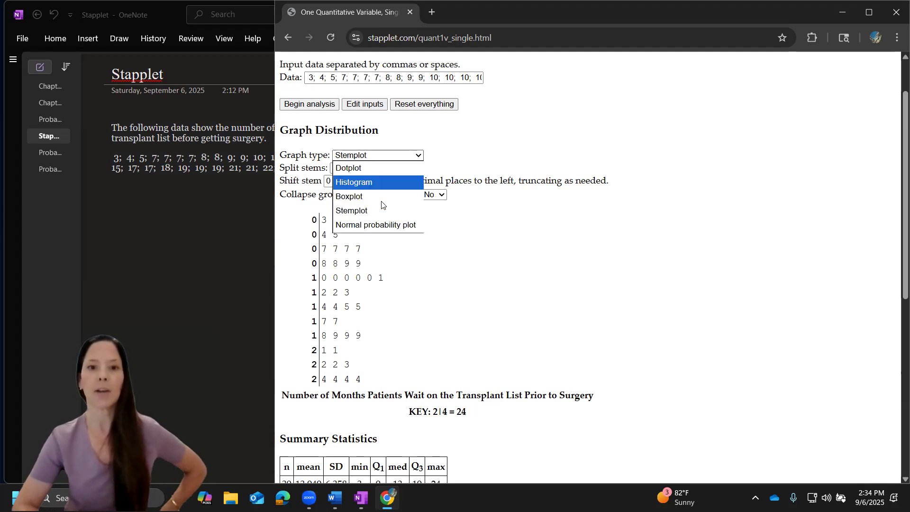
click(379, 225)
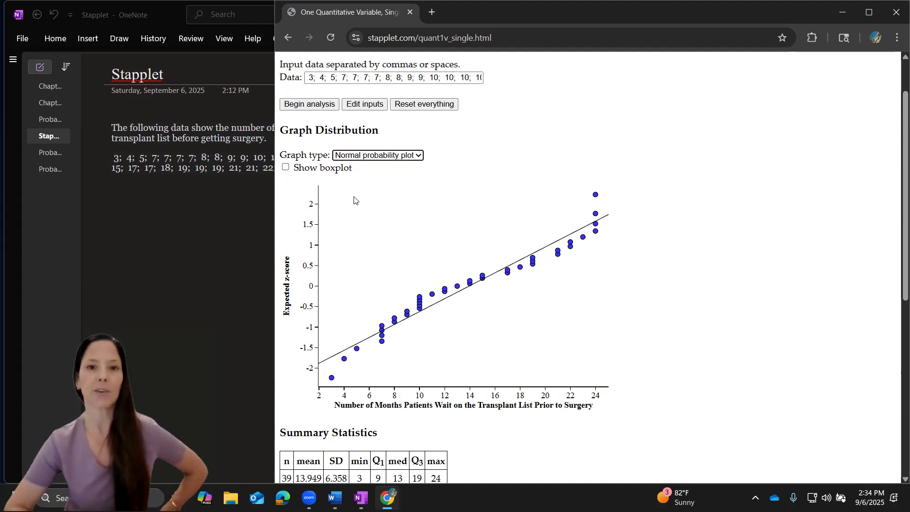
click(350, 157)
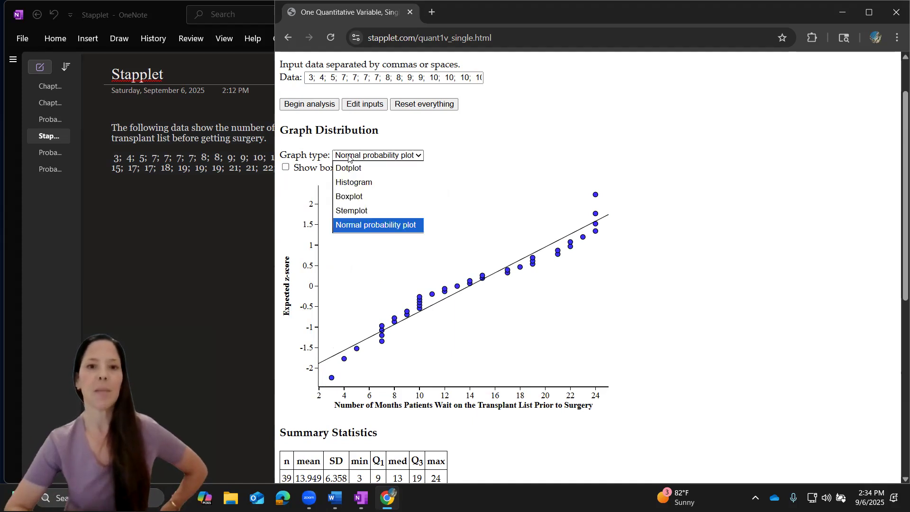
click(353, 182)
mouse_move(408, 350)
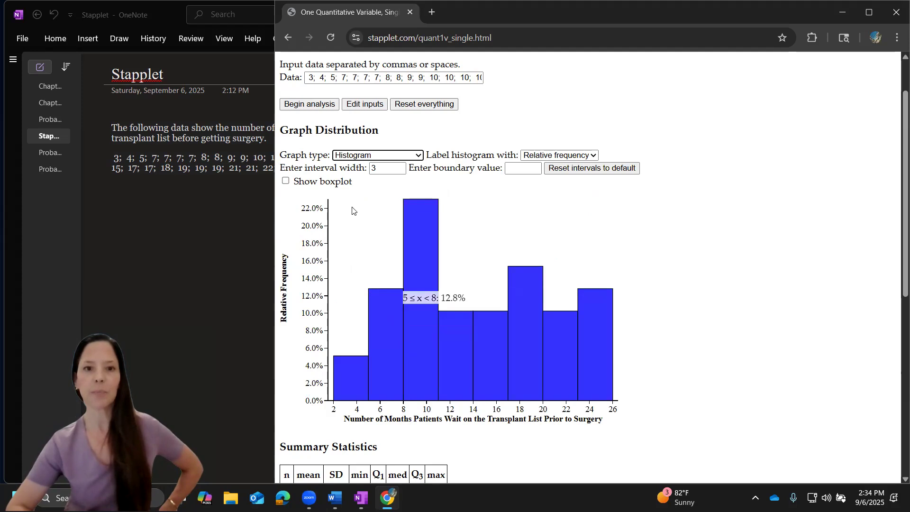
Change the graph type to Boxplot and inspect the values of its first quartile, minimum, median and maximum.
click(351, 155)
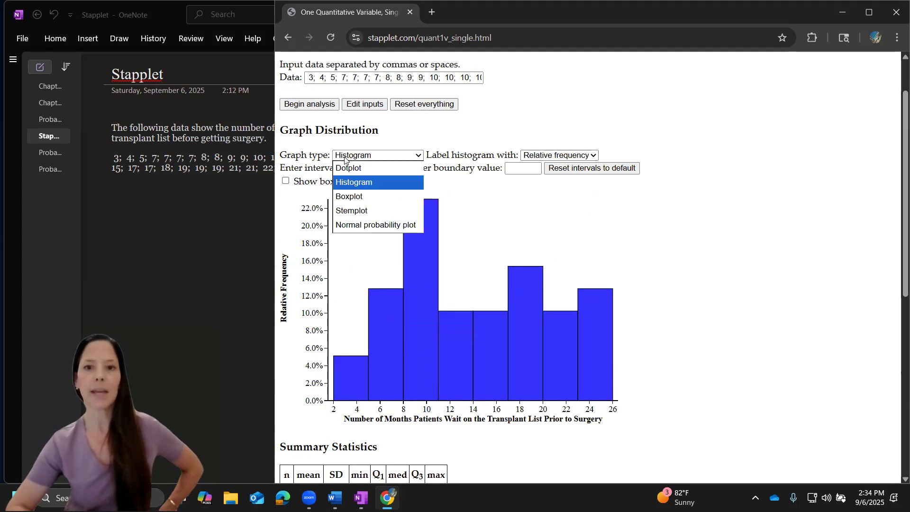
click(349, 196)
mouse_move(394, 216)
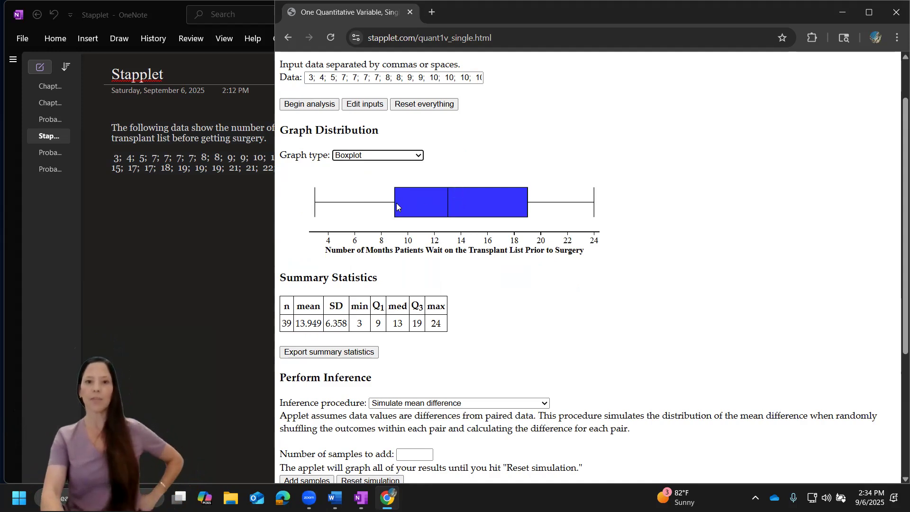
mouse_move(314, 203)
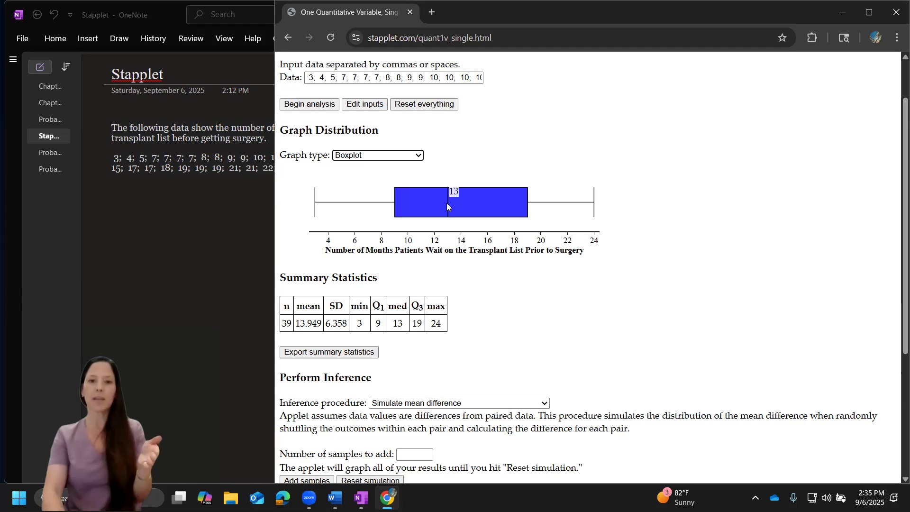
mouse_move(593, 204)
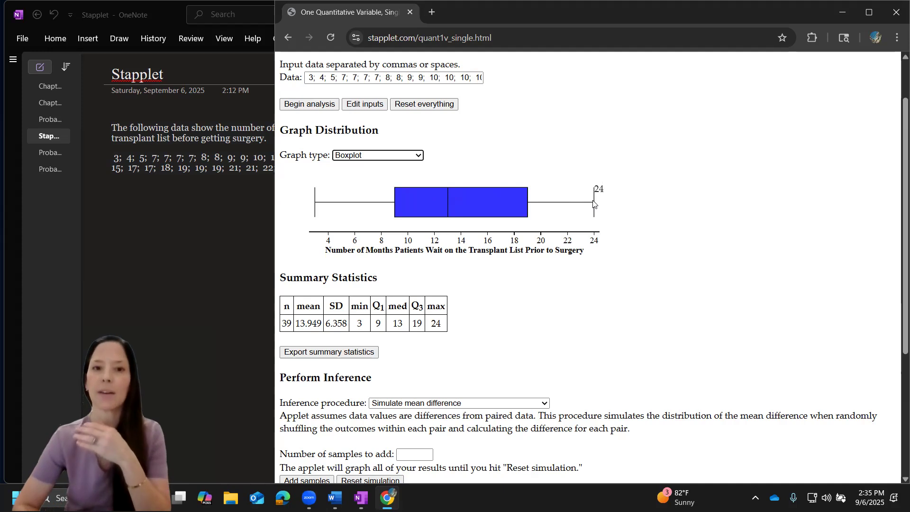
Append the value 50 to the end of the data and display the rerun analysis as a boxplot.
click(461, 71)
click(463, 77)
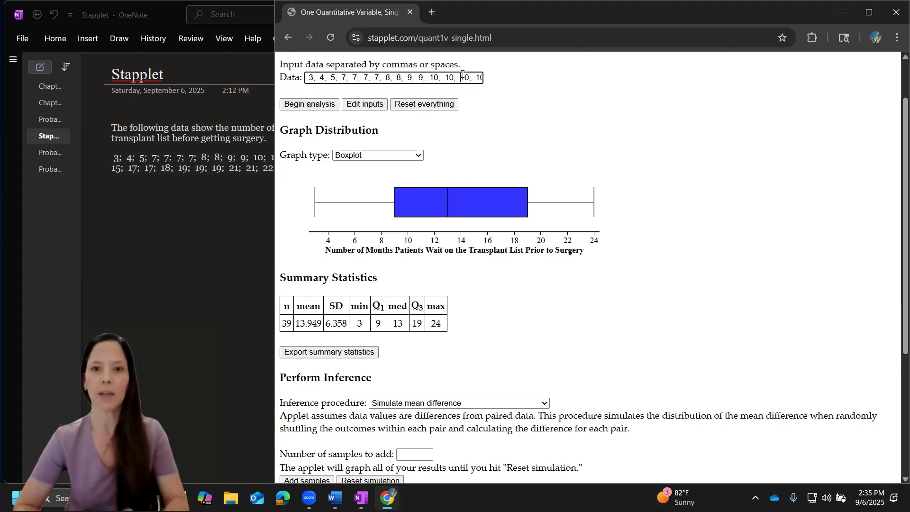
key(End)
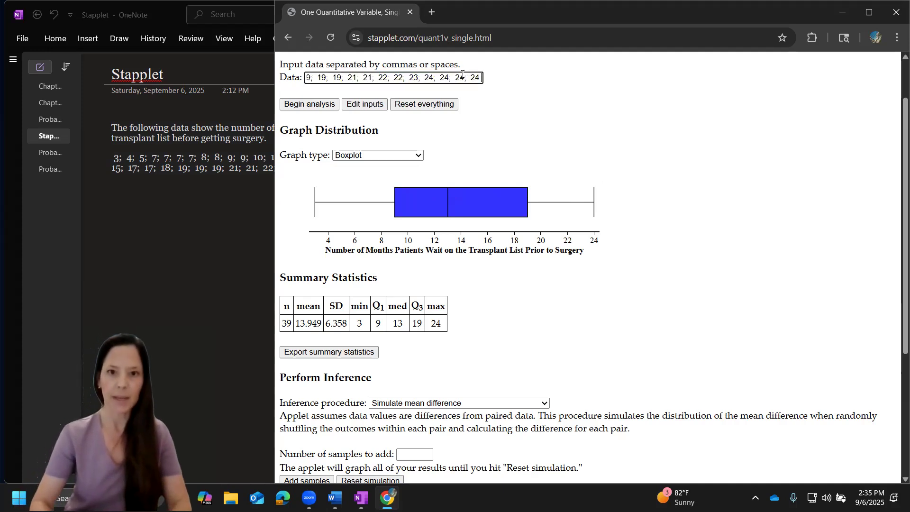
text(; 50)
key(Return)
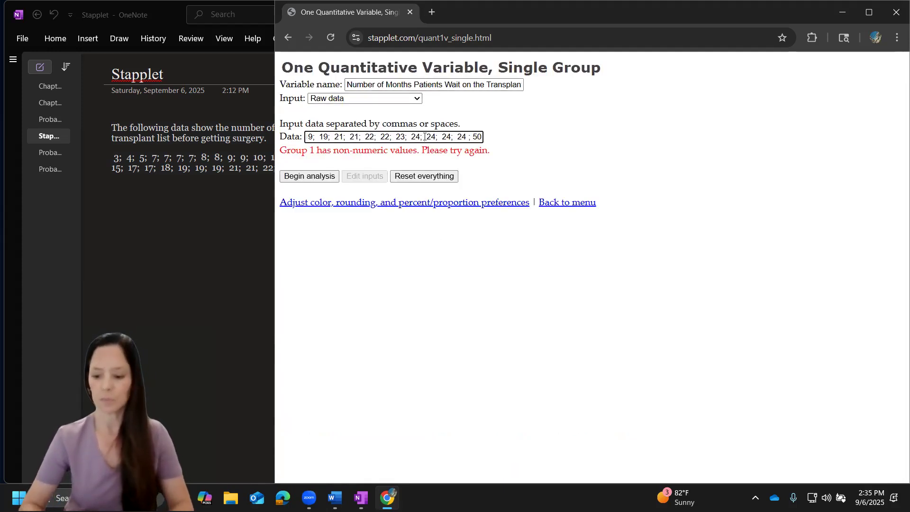
key(BackSpace)
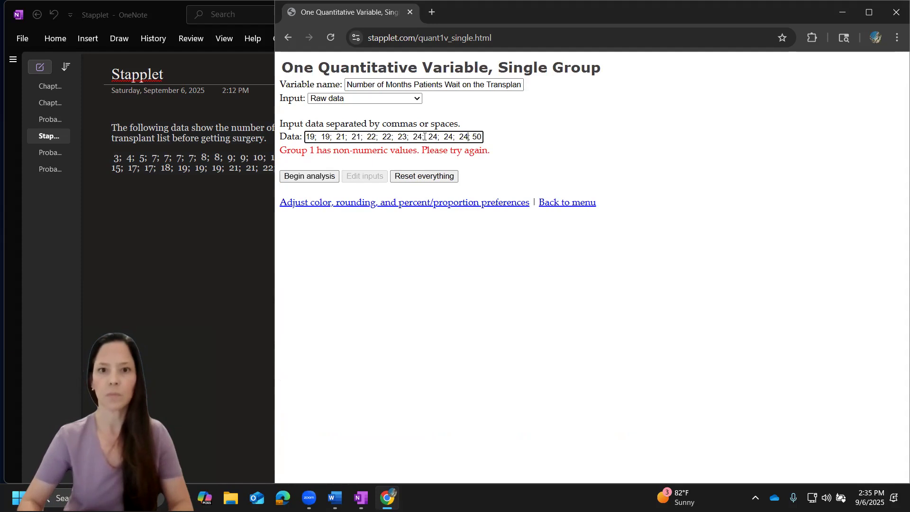
click(313, 176)
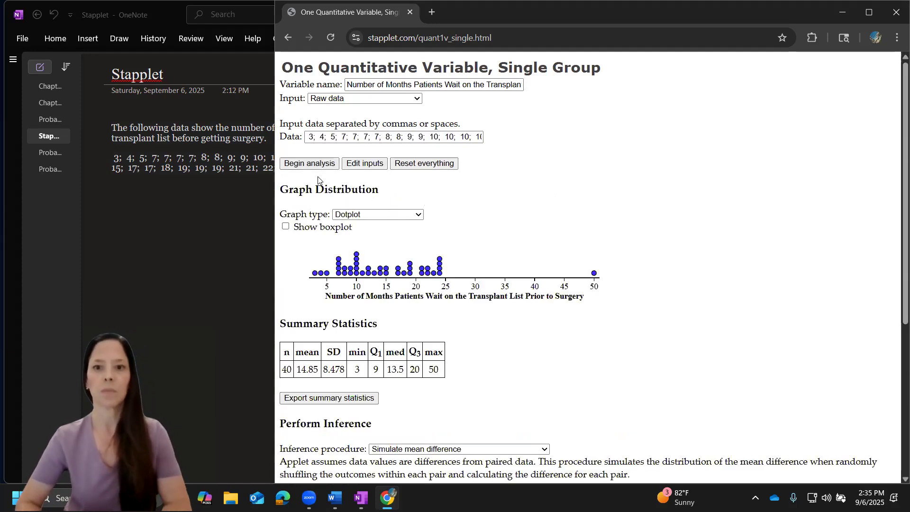
click(370, 215)
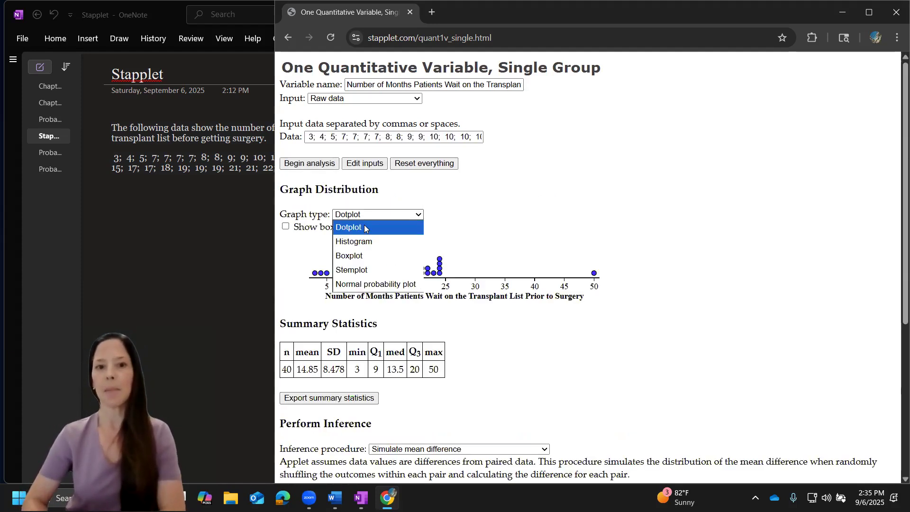
click(364, 256)
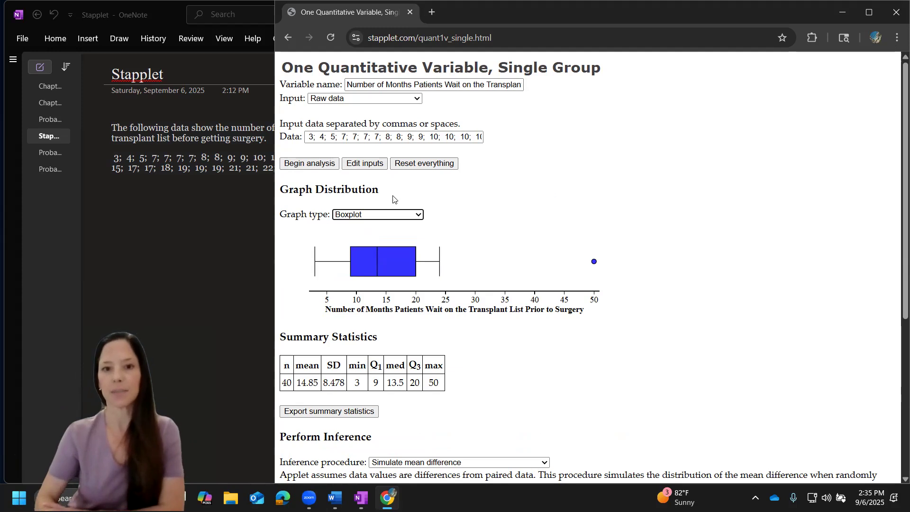
Remove the value 50 from the end of the data, and rerun the analysis with a boxplot as the graph.
click(421, 138)
key(End)
key(BackSpace)
key(BackSpace)
key(BackSpace)
key(BackSpace)
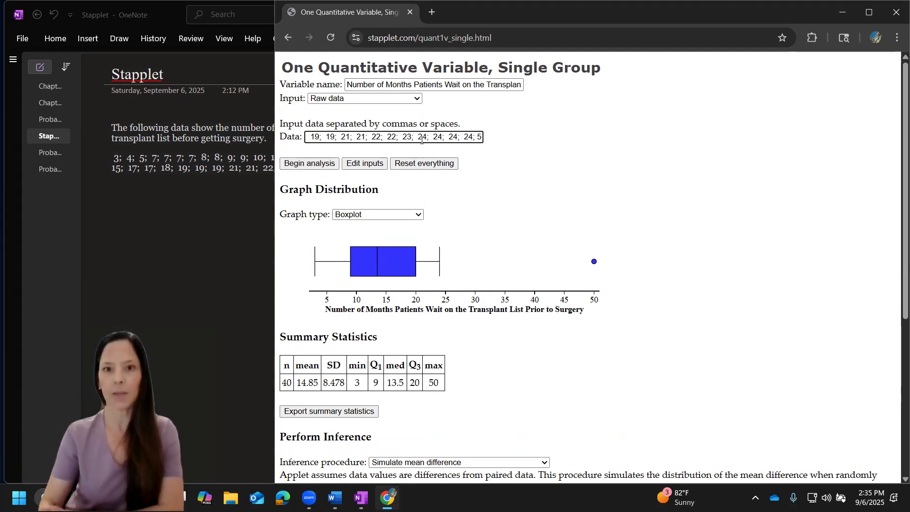
click(309, 166)
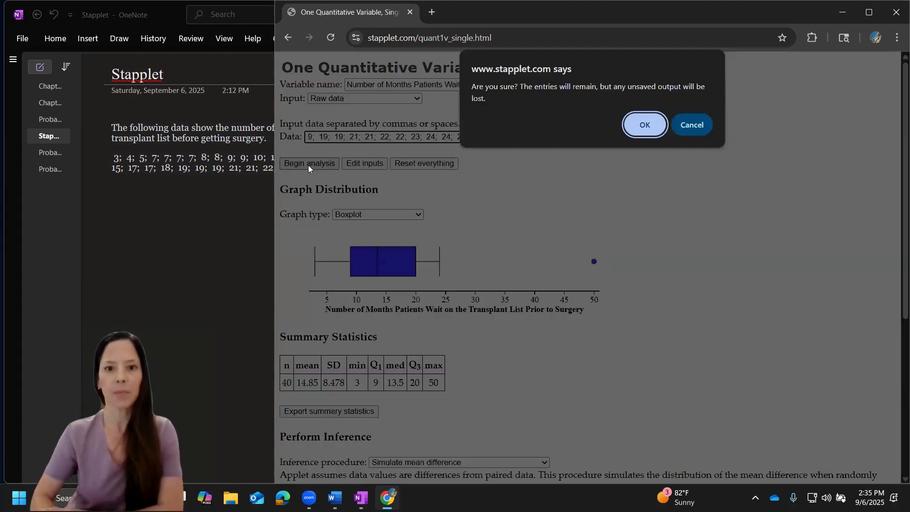
click(634, 130)
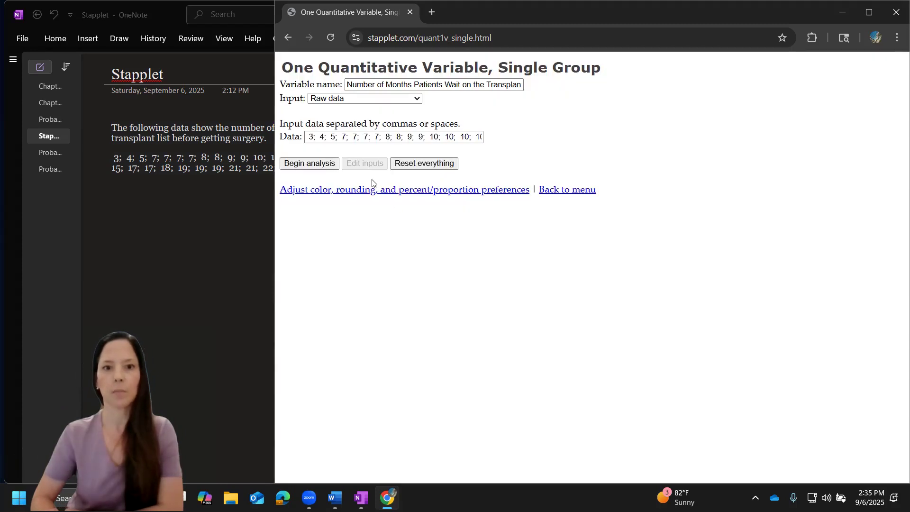
click(311, 164)
click(396, 214)
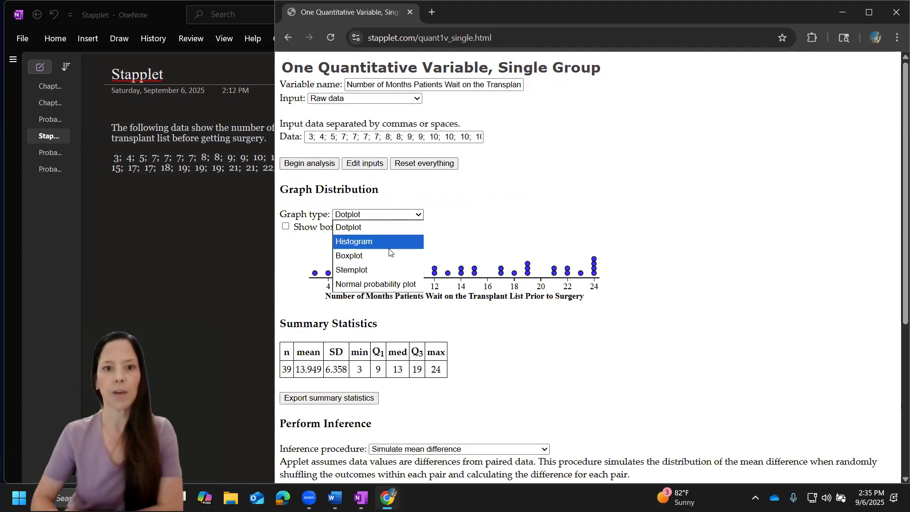
click(388, 255)
Inspect the boxplot's median, third quartile and maximum, and look over the summary statistics and inference section.
scroll(412, 379, down, 1)
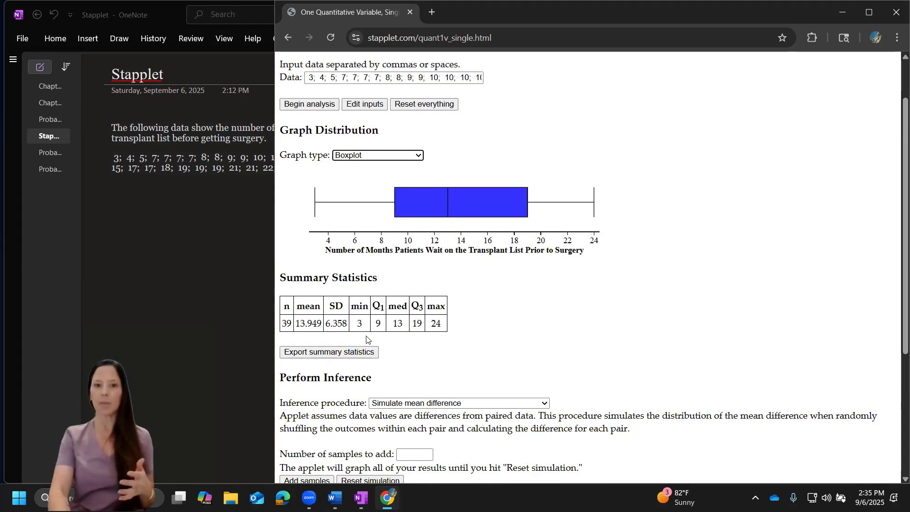
mouse_move(397, 215)
mouse_move(449, 210)
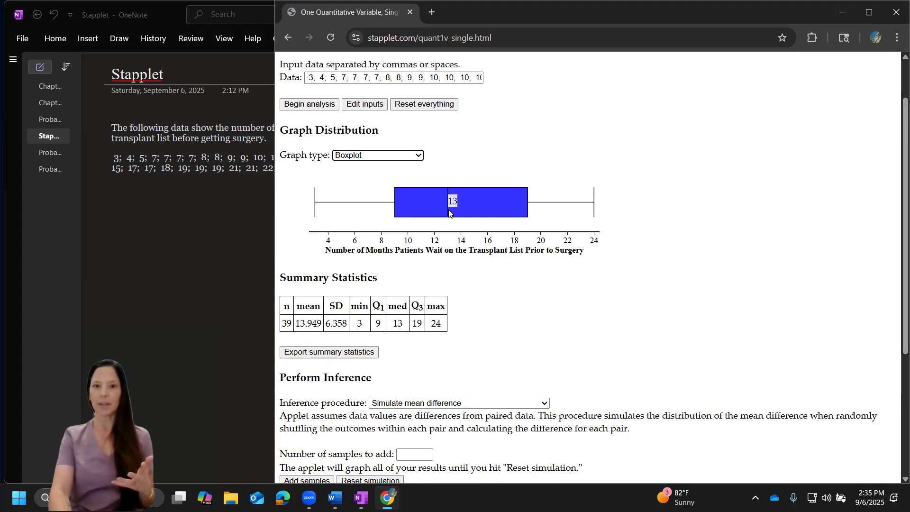
mouse_move(528, 214)
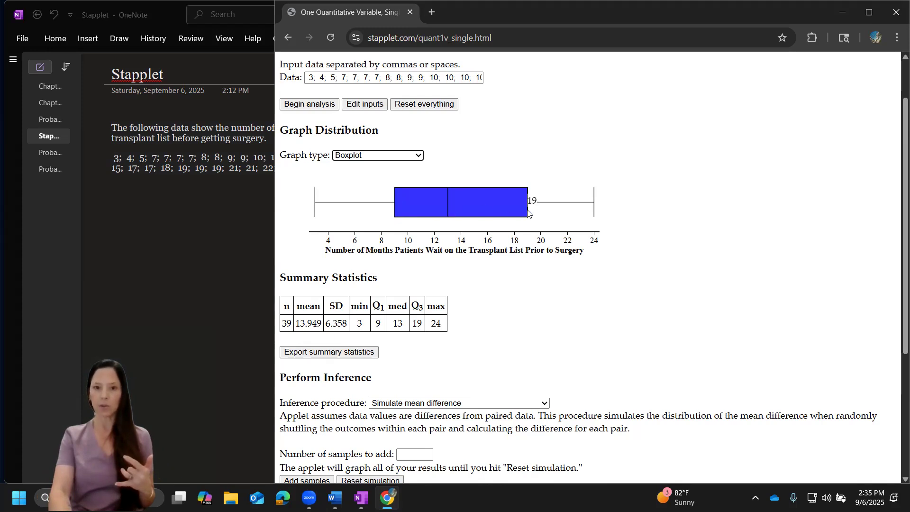
mouse_move(596, 209)
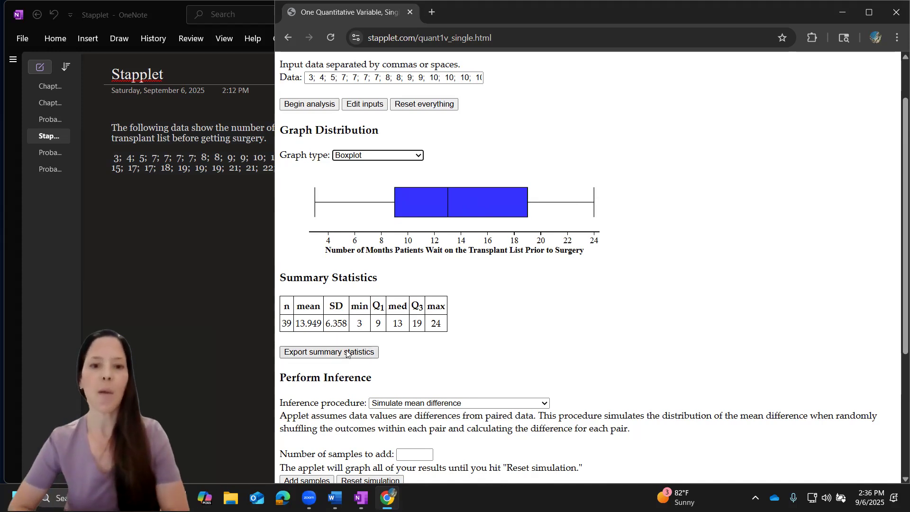
scroll(347, 354, down, 3)
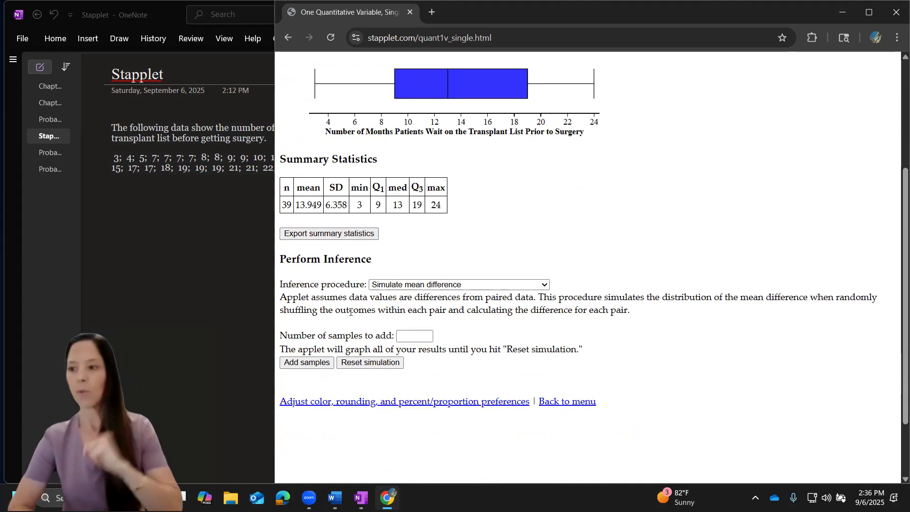
scroll(351, 311, up, 4)
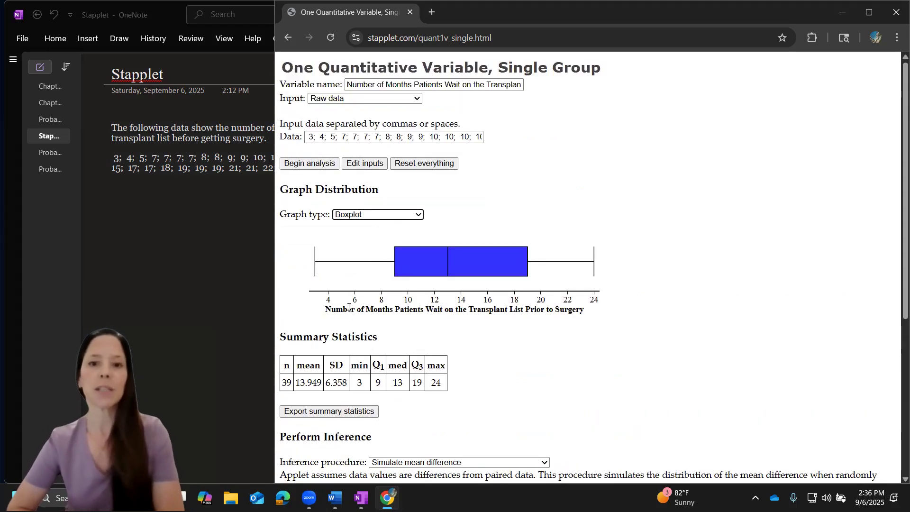
Change the graph type back to Histogram and label its vertical axis with frequency.
click(346, 218)
click(348, 239)
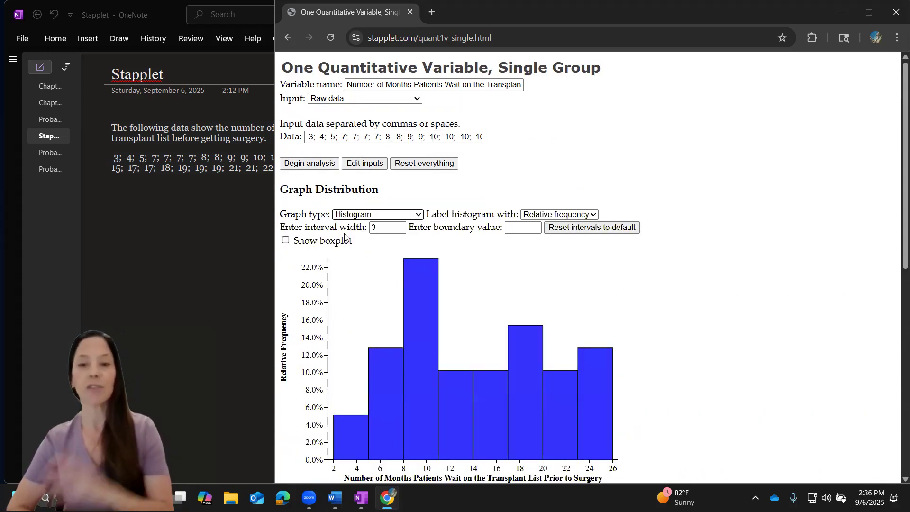
scroll(480, 276, down, 1)
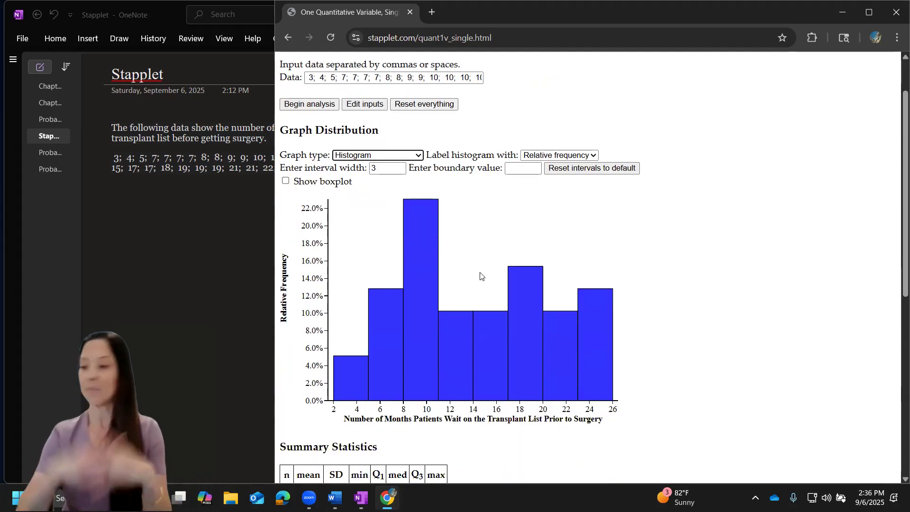
mouse_move(419, 299)
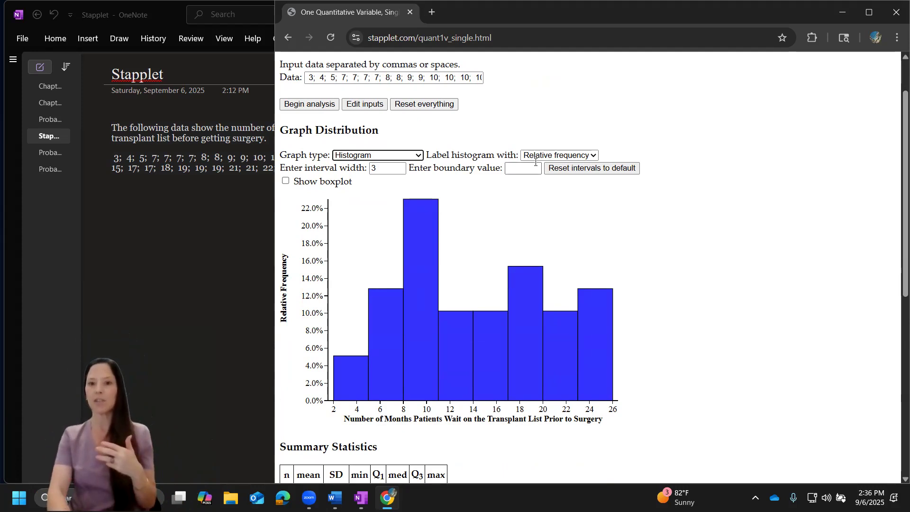
click(560, 156)
click(545, 167)
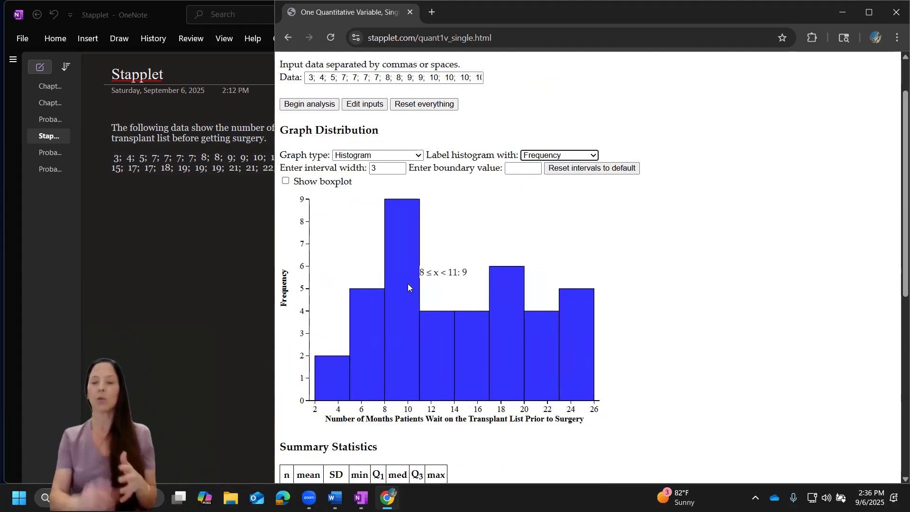